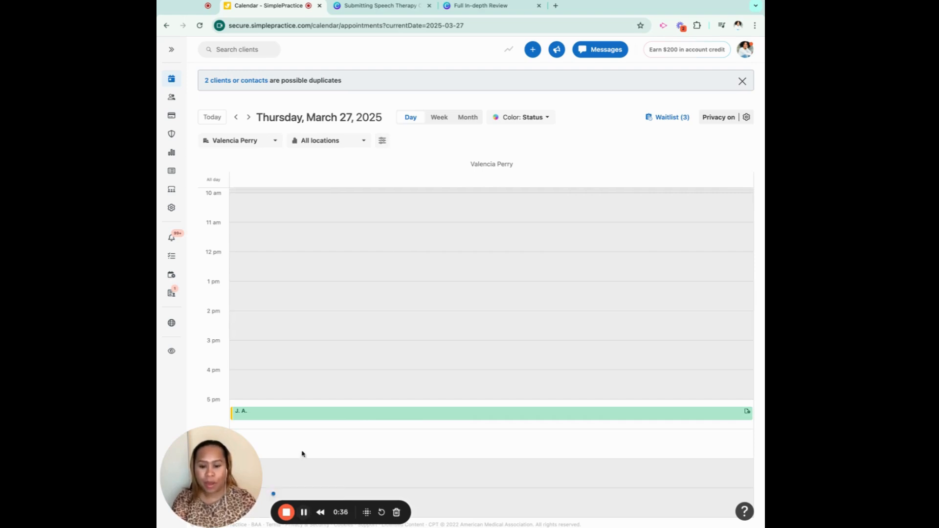
Open the client's profile from the March 27 appointment and bring up the client details for editing
{"action": "left_click", "coordinate": [298, 416]}
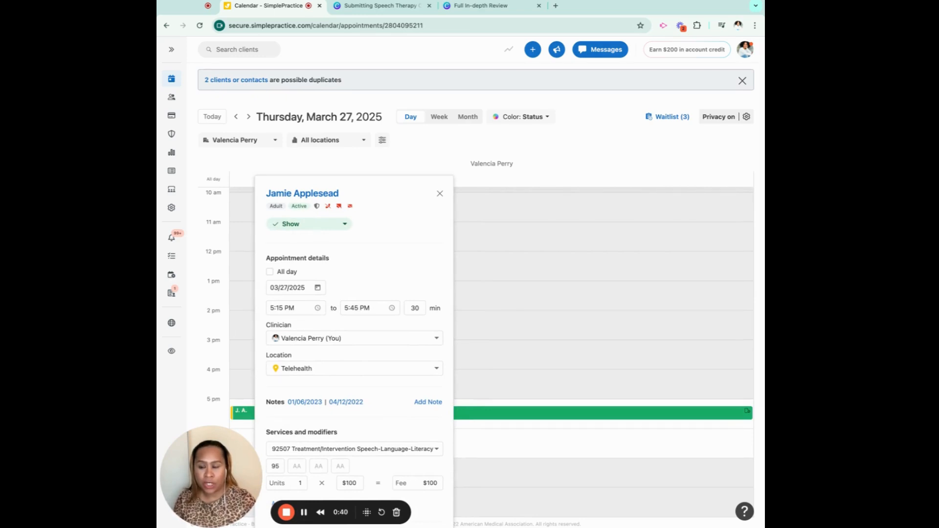
{"action": "left_click", "coordinate": [324, 195]}
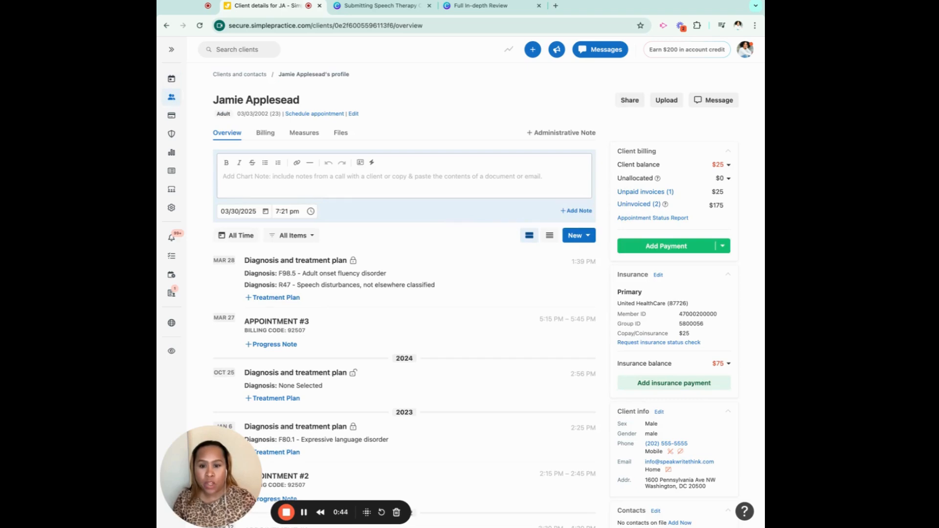
{"action": "left_click", "coordinate": [353, 115]}
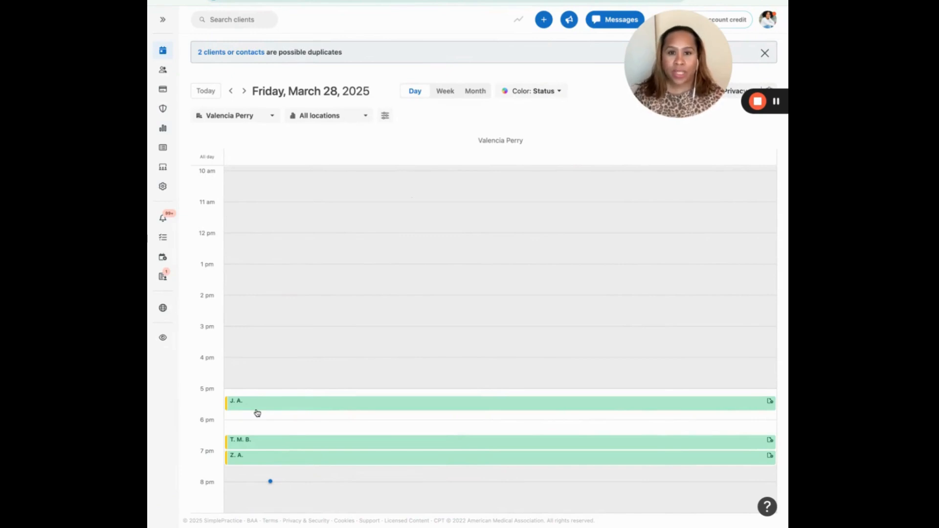
Open the client's profile from the 5 pm hour appointment on March 28, 2025
{"action": "left_click", "coordinate": [303, 403]}
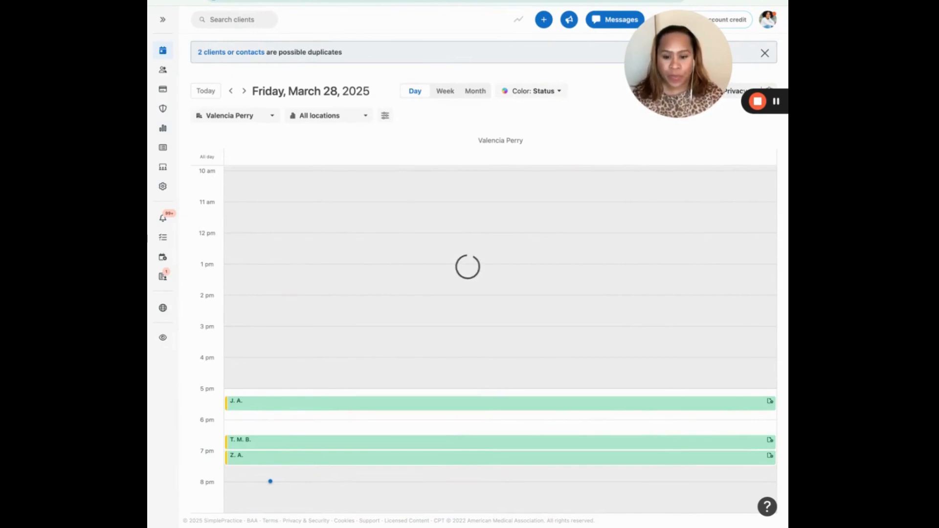
{"action": "left_click", "coordinate": [303, 173]}
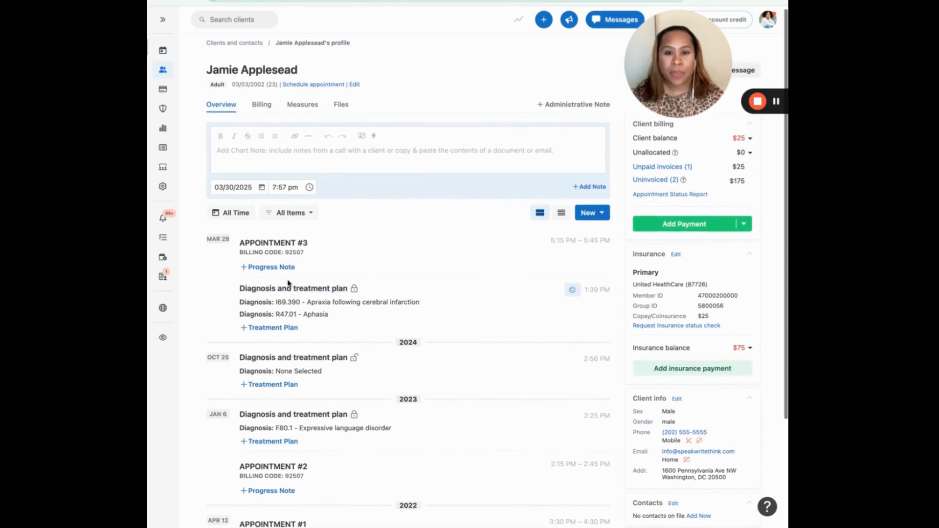
{"action": "scroll", "coordinate": [408, 294], "scroll_direction": "down", "scroll_amount": 1}
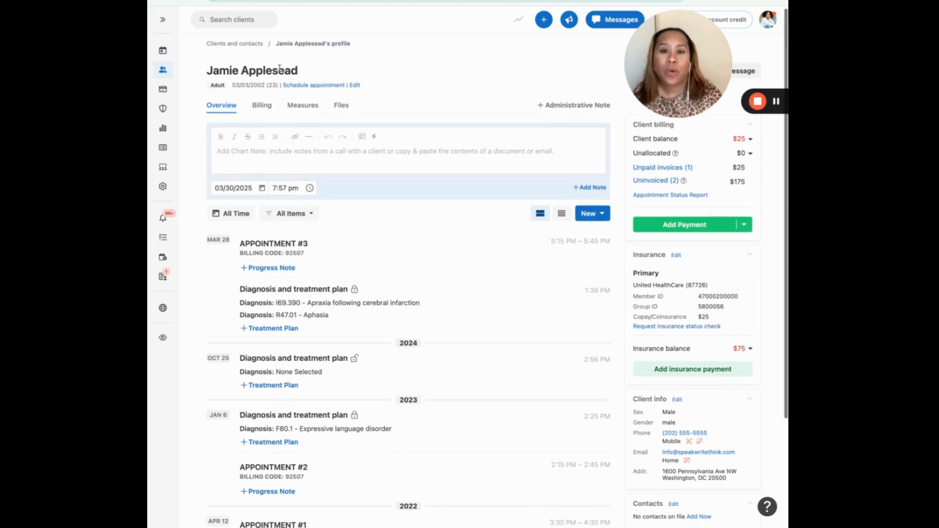
Open the client's billing records and examine the client portion, insurance portion and management options of the March 28 session
{"action": "left_click", "coordinate": [265, 109]}
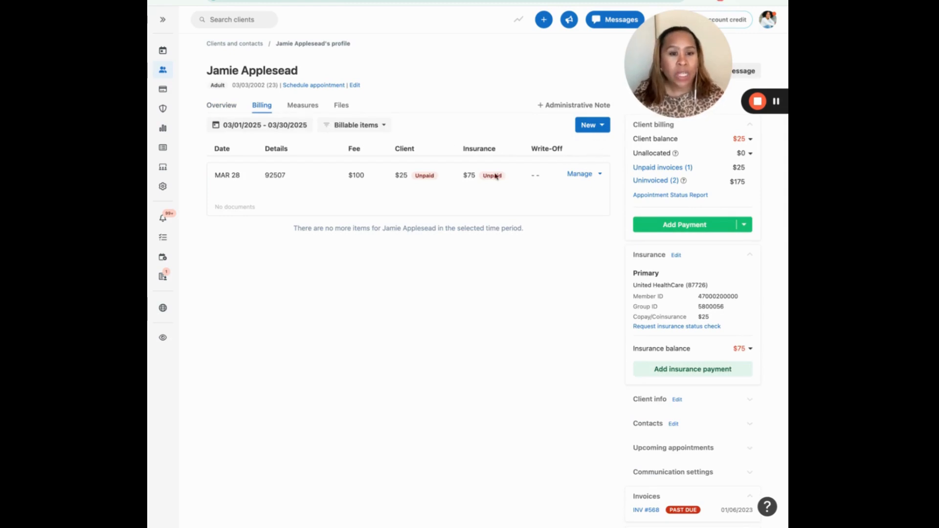
{"action": "left_click_drag", "start_coordinate": [395, 176], "coordinate": [434, 179]}
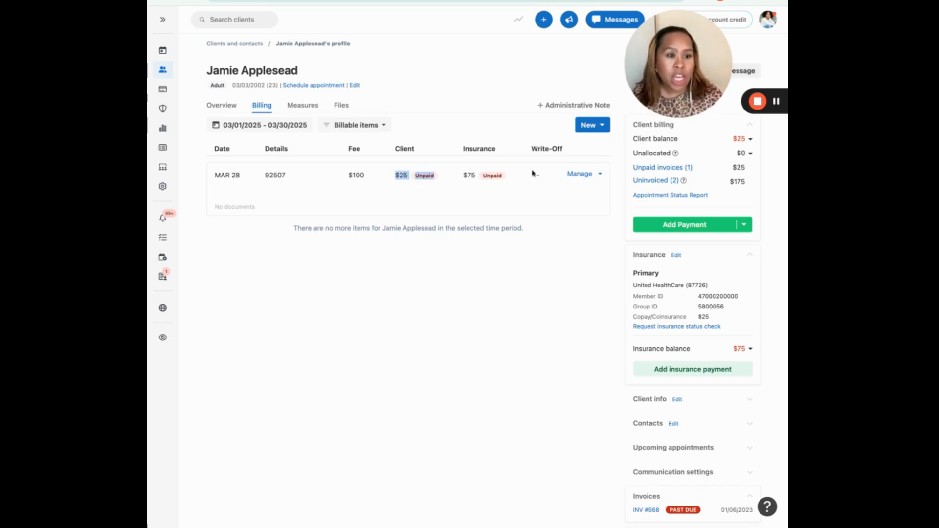
{"action": "left_click", "coordinate": [592, 176]}
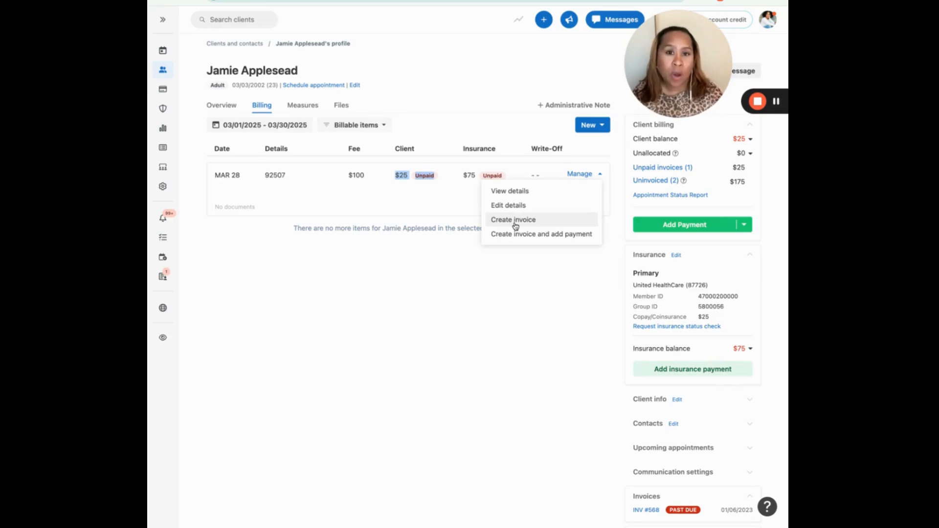
{"action": "left_click", "coordinate": [427, 208]}
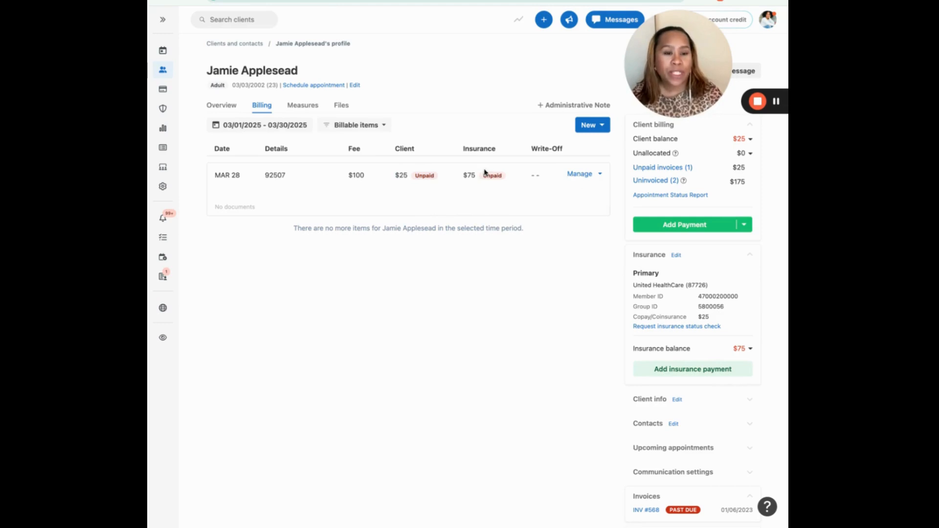
{"action": "left_click_drag", "start_coordinate": [462, 175], "coordinate": [502, 176]}
{"action": "left_click", "coordinate": [478, 189]}
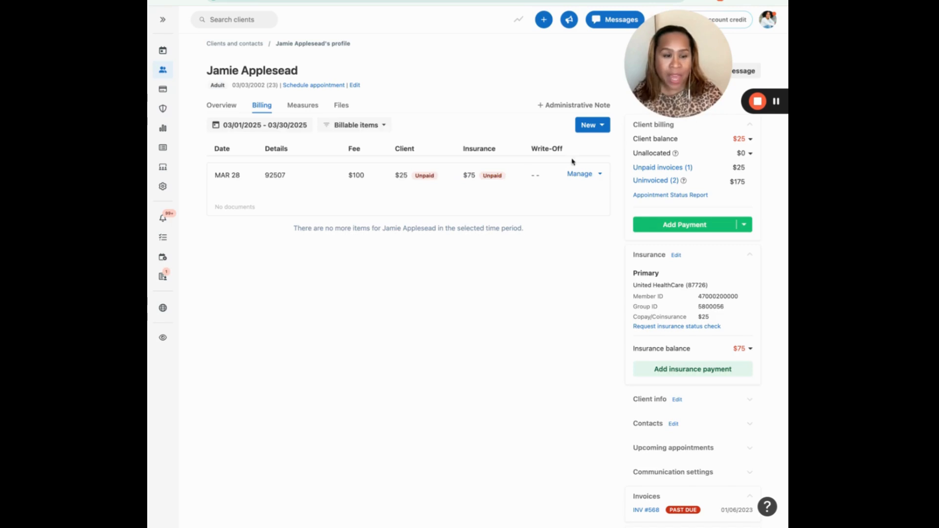
Create a Claim/CMS1500 for the client that includes the March 28 appointment for service 92507
{"action": "left_click", "coordinate": [597, 131]}
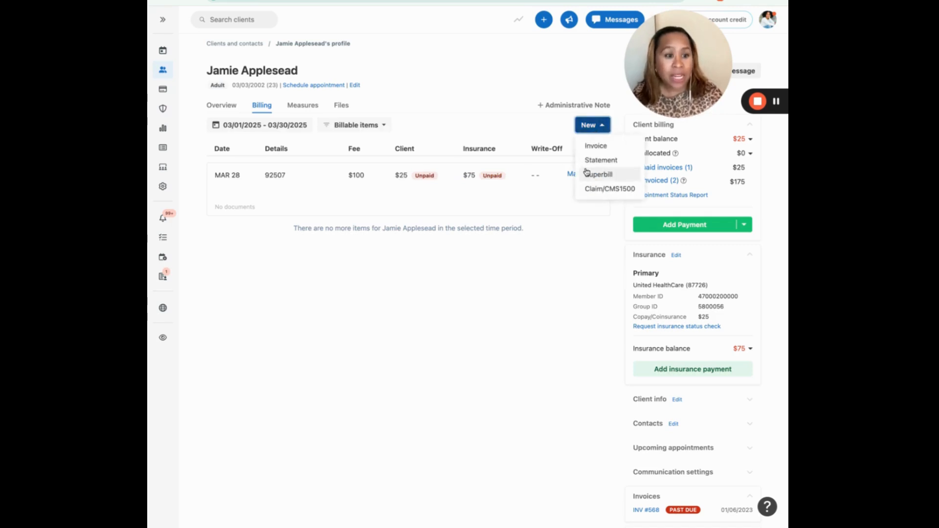
{"action": "left_click", "coordinate": [610, 188]}
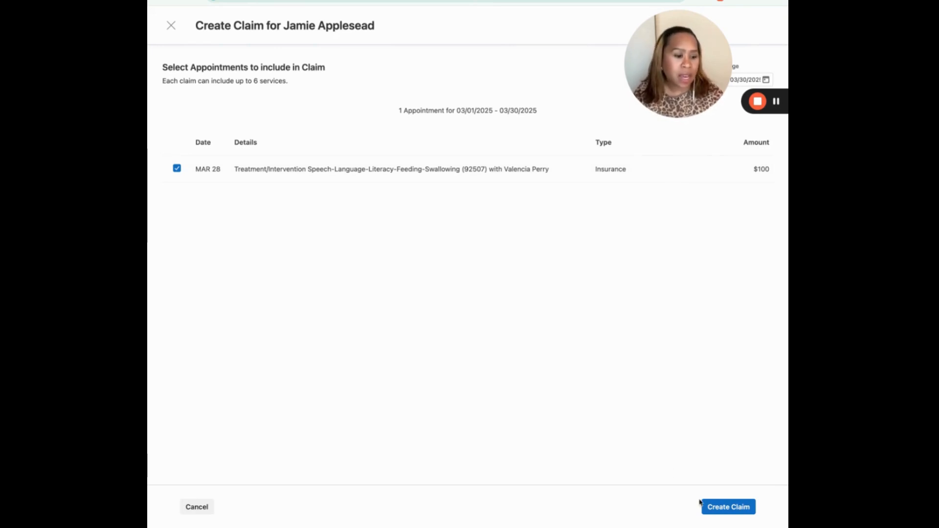
{"action": "left_click", "coordinate": [728, 509]}
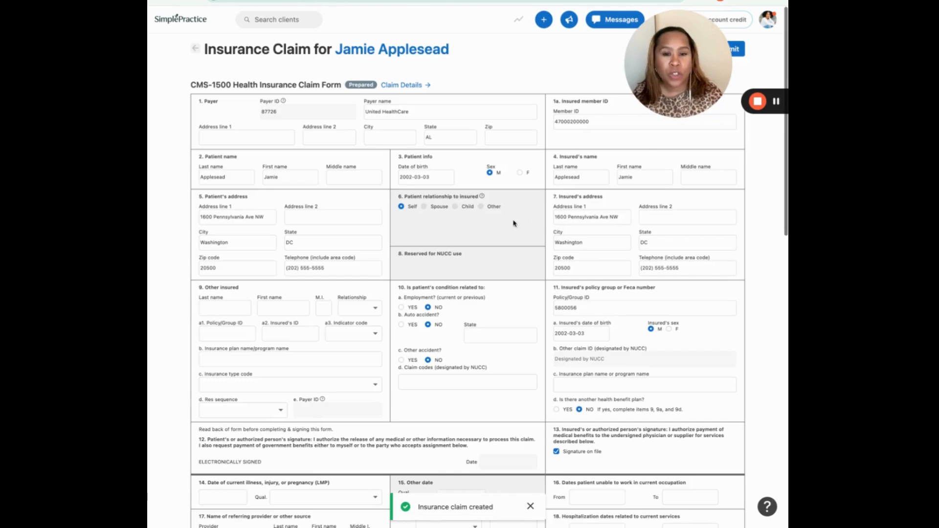
Review the CMS-1500 form's payer, patient and insured details, diagnosis codes and service line
{"action": "left_click", "coordinate": [776, 102]}
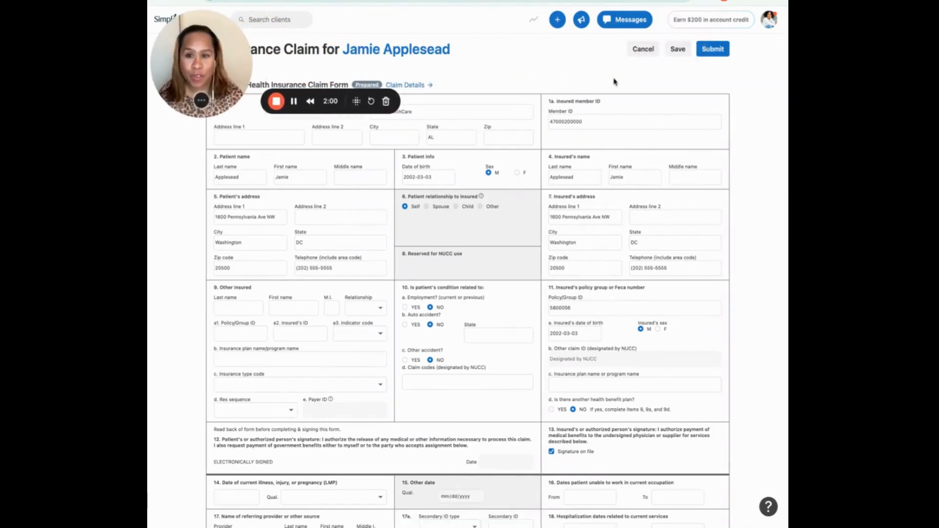
{"action": "scroll", "coordinate": [447, 278], "scroll_direction": "down", "scroll_amount": 2}
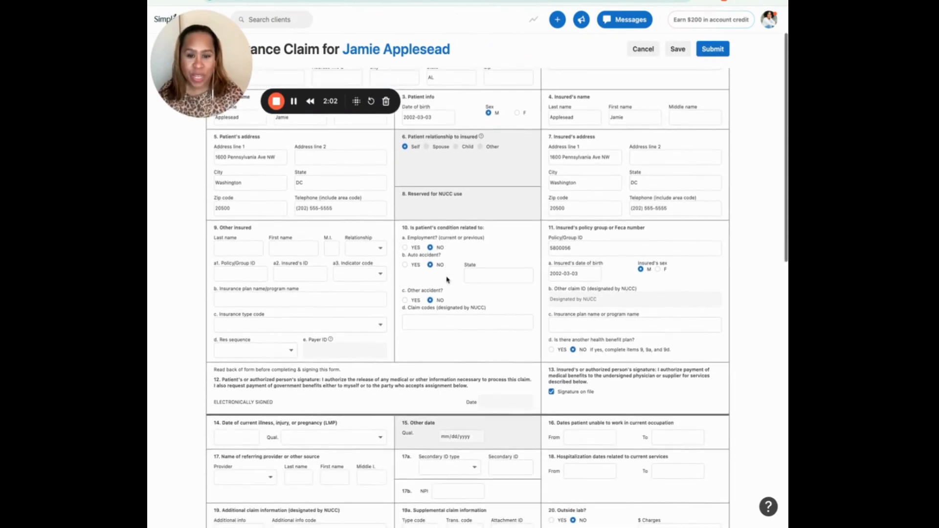
{"action": "scroll", "coordinate": [447, 280], "scroll_direction": "up", "scroll_amount": 2}
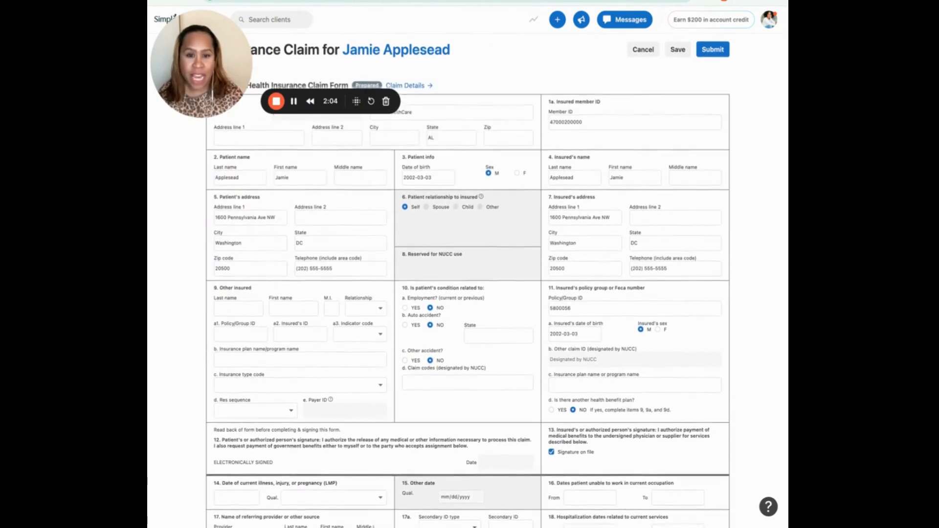
{"action": "scroll", "coordinate": [447, 280], "scroll_direction": "down", "scroll_amount": 1}
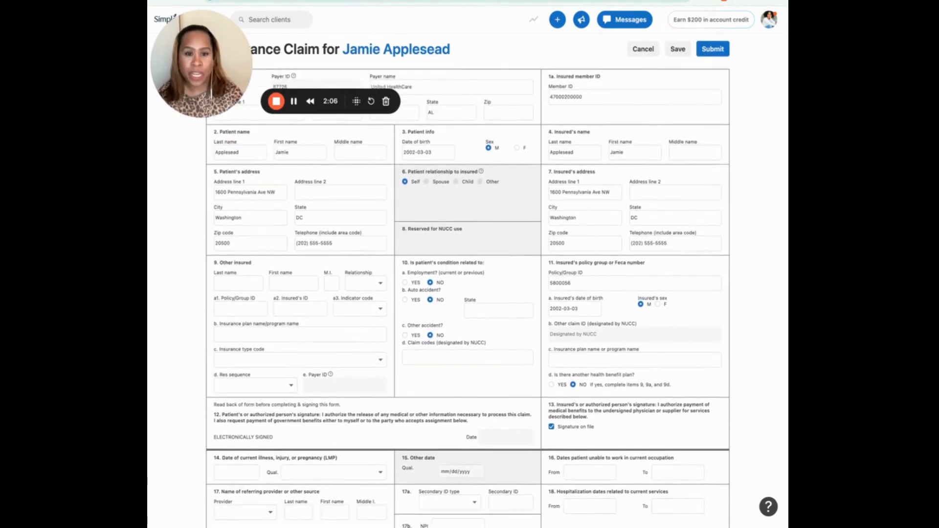
{"action": "scroll", "coordinate": [447, 280], "scroll_direction": "down", "scroll_amount": 1}
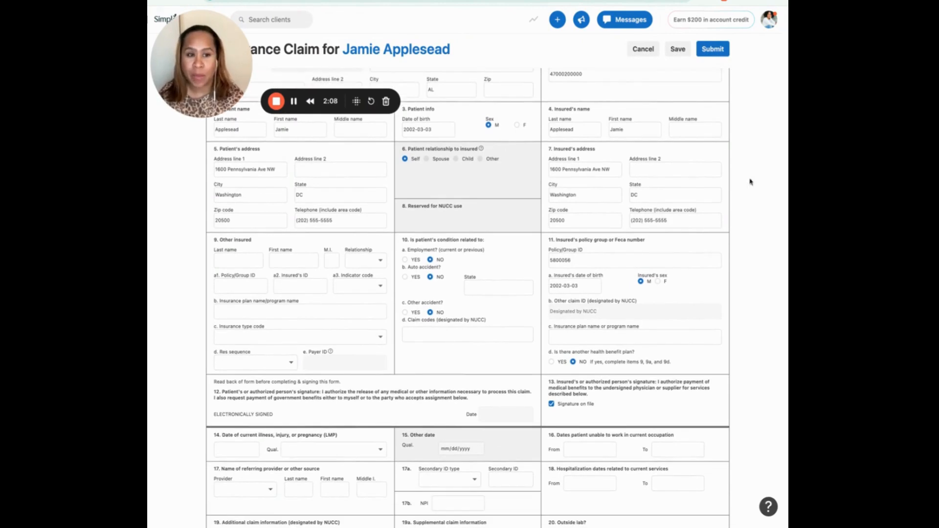
{"action": "scroll", "coordinate": [592, 176], "scroll_direction": "down", "scroll_amount": 10}
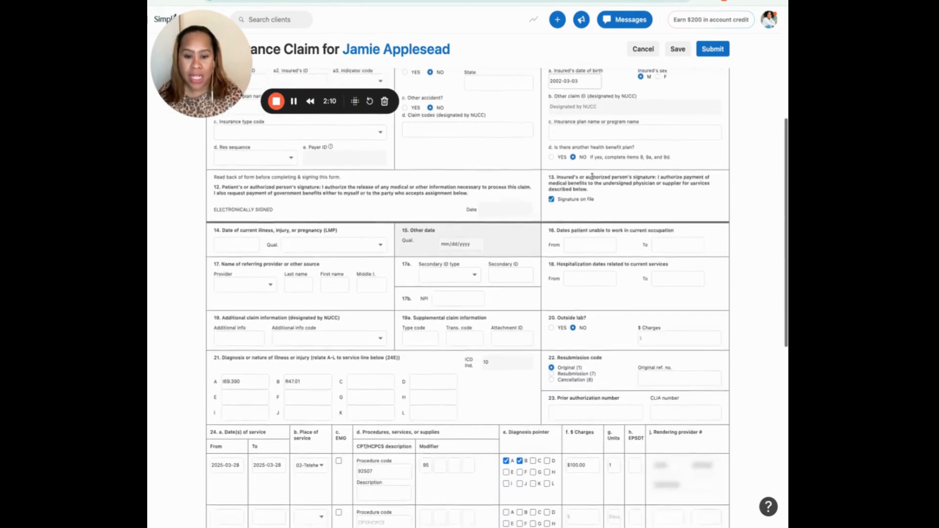
{"action": "scroll", "coordinate": [592, 177], "scroll_direction": "down", "scroll_amount": 4}
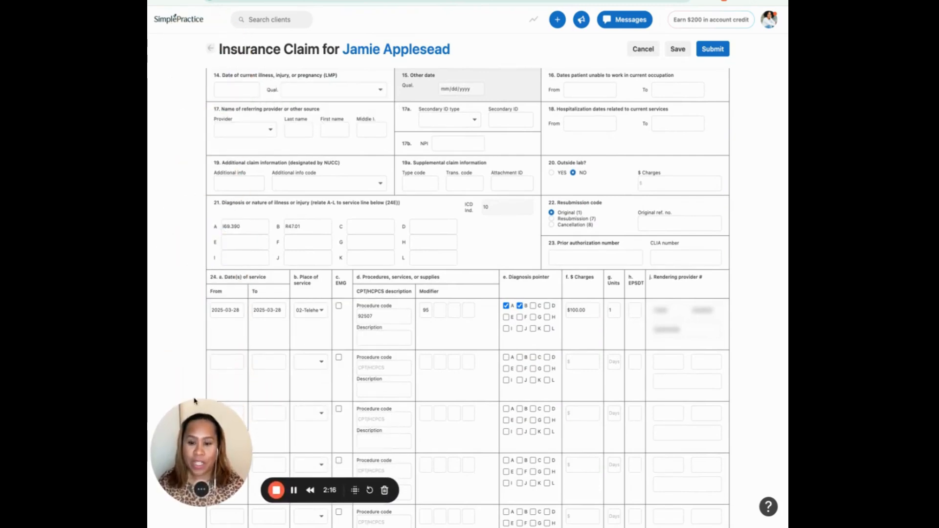
{"action": "left_click", "coordinate": [237, 359]}
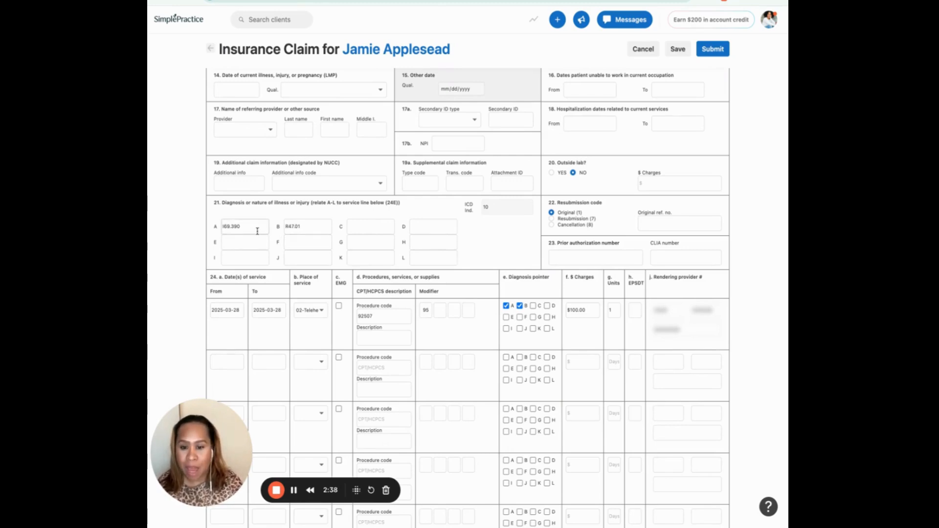
Move diagnosis code R47.01 from field B into field A of section 21, replacing the code there
{"action": "left_click_drag", "start_coordinate": [254, 228], "coordinate": [227, 227]}
{"action": "key", "text": "Tab"}
{"action": "key", "text": "super+c"}
{"action": "key", "text": "BackSpace"}
{"action": "double_click", "coordinate": [230, 226]}
{"action": "key", "text": "super+v"}
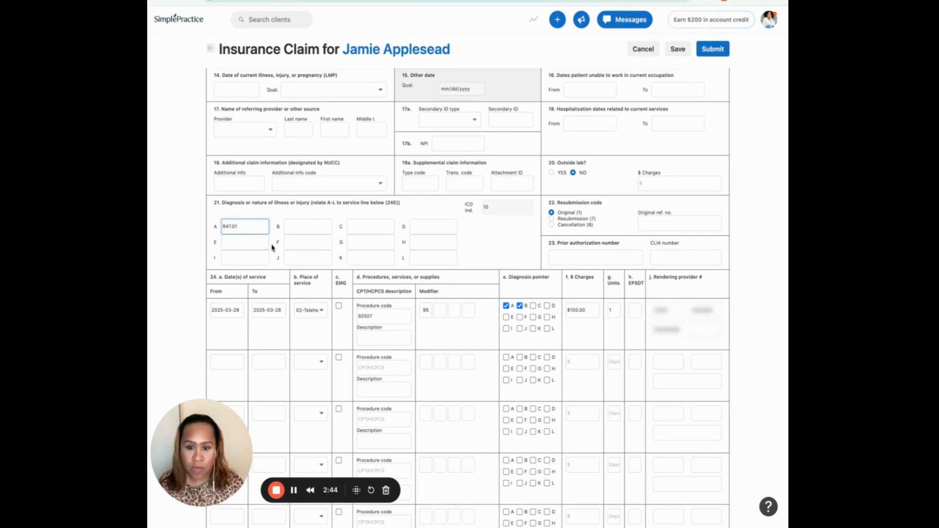
Remove diagnosis pointer B from the 92507 service line and enter GN as its second modifier
{"action": "left_click", "coordinate": [520, 306]}
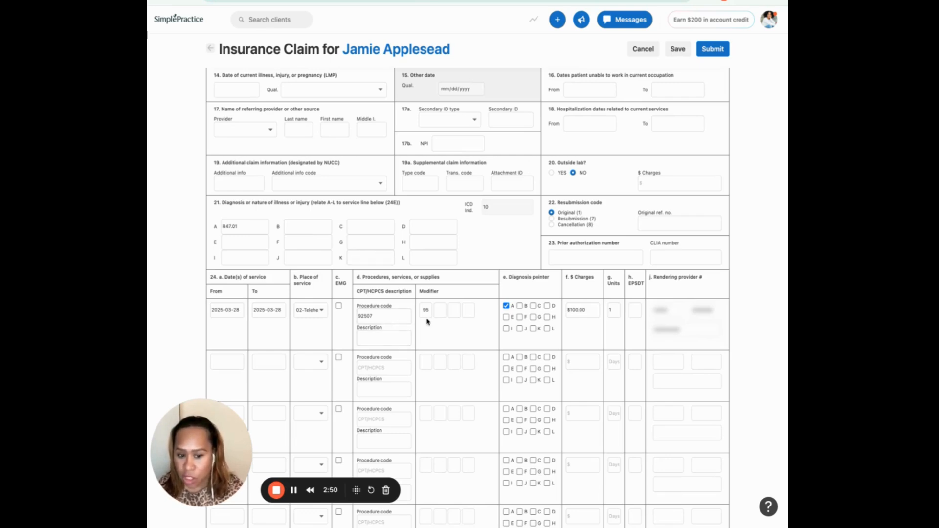
{"action": "left_click", "coordinate": [441, 309]}
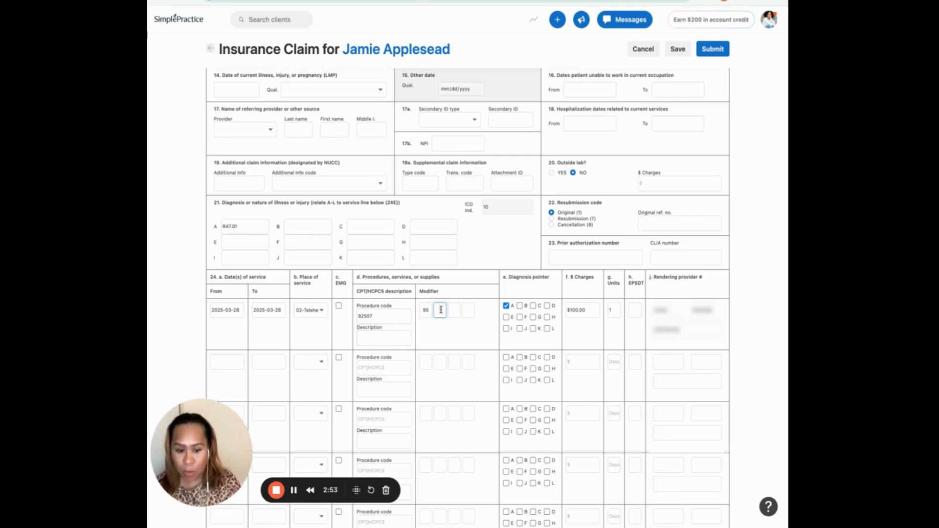
{"action": "type", "text": "GN"}
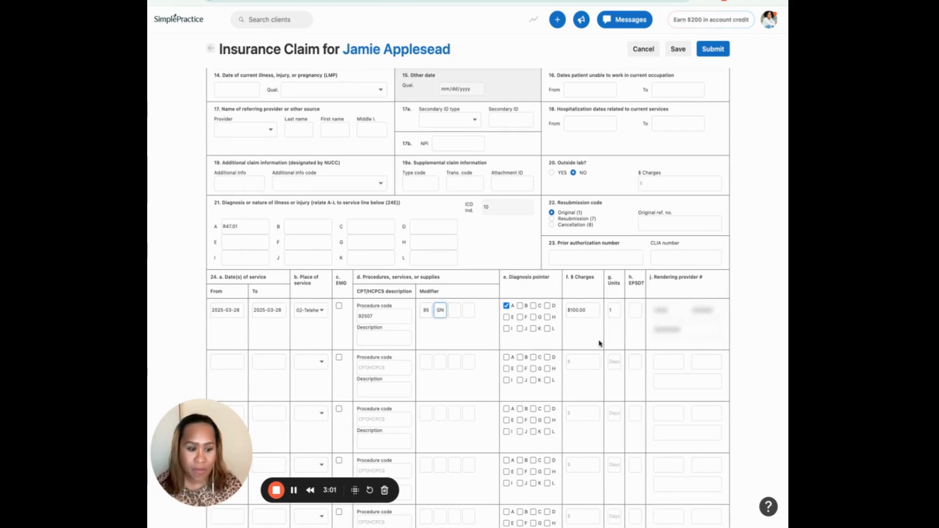
Check the remaining sections of the CMS-1500 form and submit the insurance claim
{"action": "scroll", "coordinate": [598, 341], "scroll_direction": "down", "scroll_amount": 3}
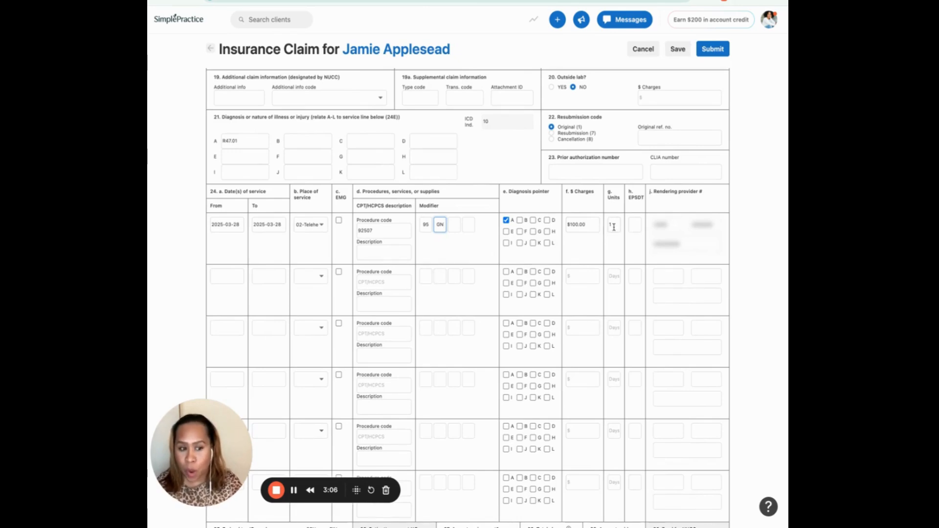
{"action": "scroll", "coordinate": [503, 256], "scroll_direction": "down", "scroll_amount": 4}
{"action": "scroll", "coordinate": [503, 258], "scroll_direction": "up", "scroll_amount": 1}
{"action": "scroll", "coordinate": [503, 256], "scroll_direction": "up", "scroll_amount": 9}
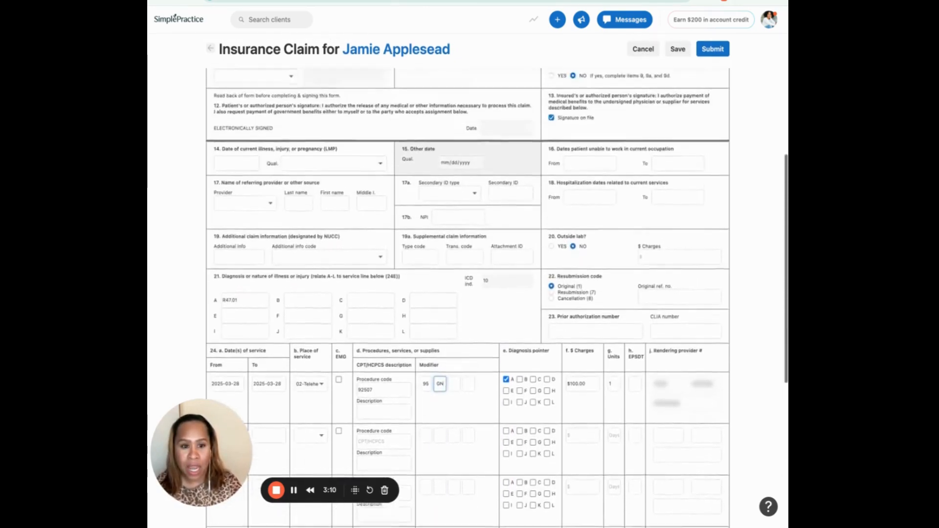
{"action": "scroll", "coordinate": [503, 255], "scroll_direction": "up", "scroll_amount": 5}
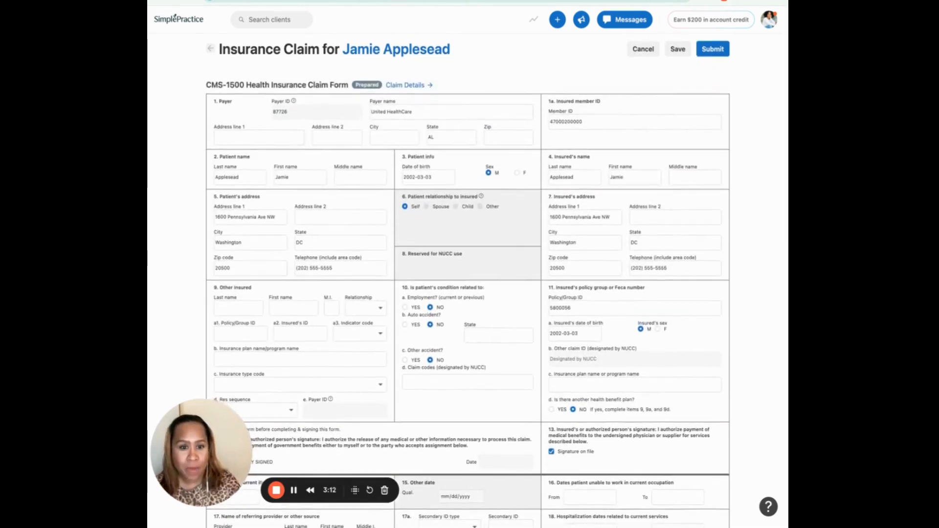
{"action": "left_click", "coordinate": [712, 49]}
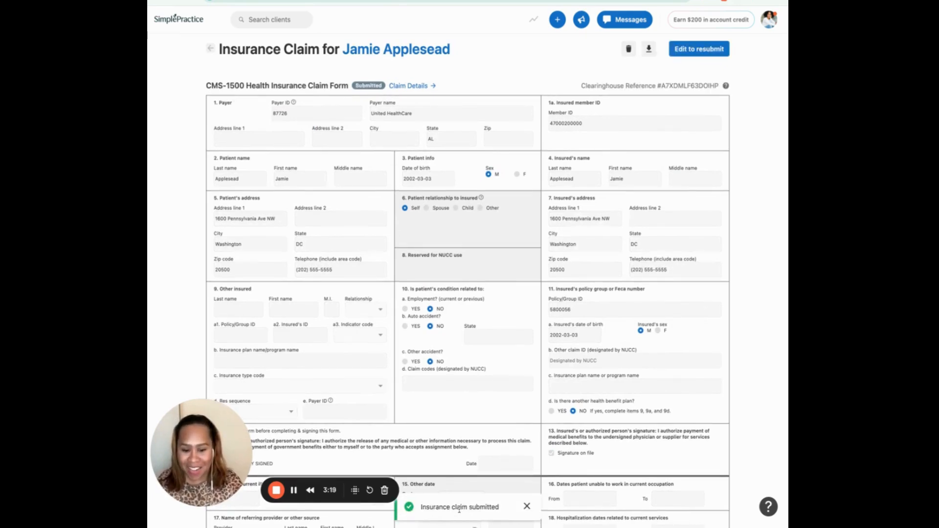
{"action": "scroll", "coordinate": [448, 511], "scroll_direction": "down", "scroll_amount": 1}
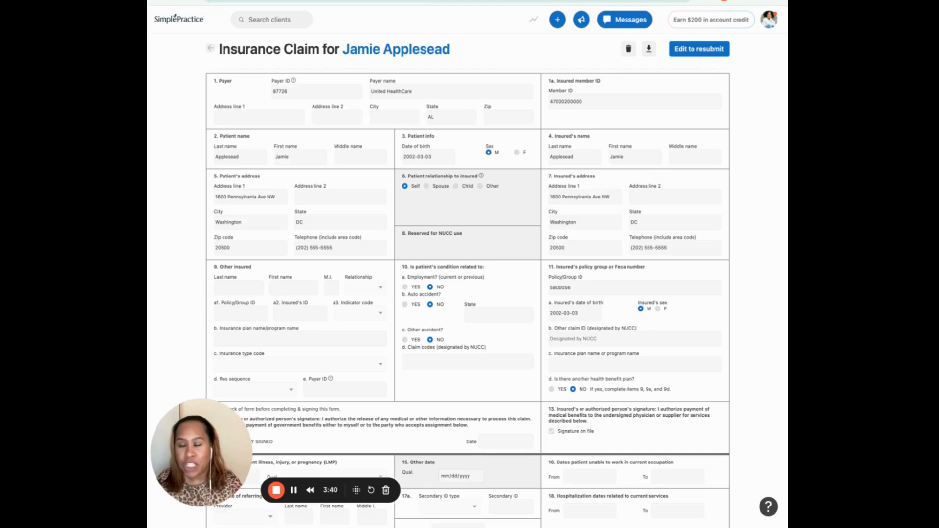
{"action": "left_click", "coordinate": [294, 491]}
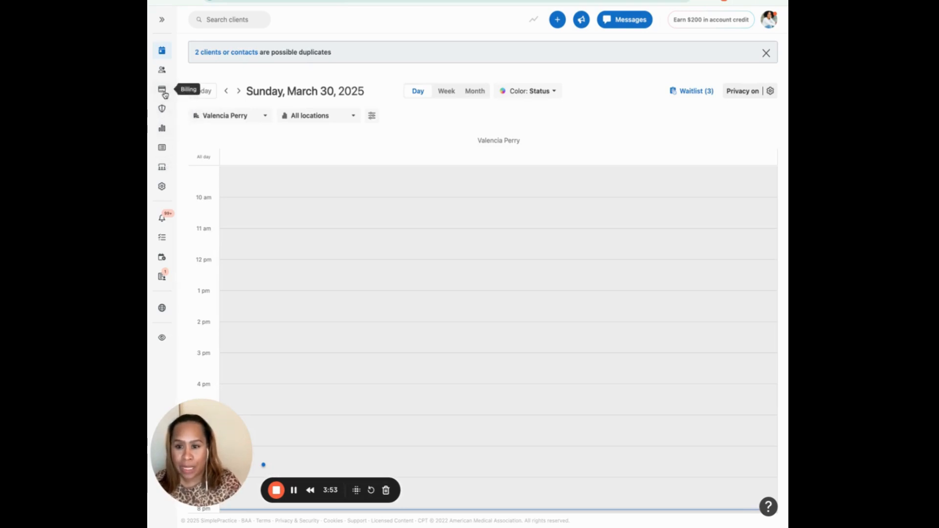
{"action": "left_click", "coordinate": [294, 490]}
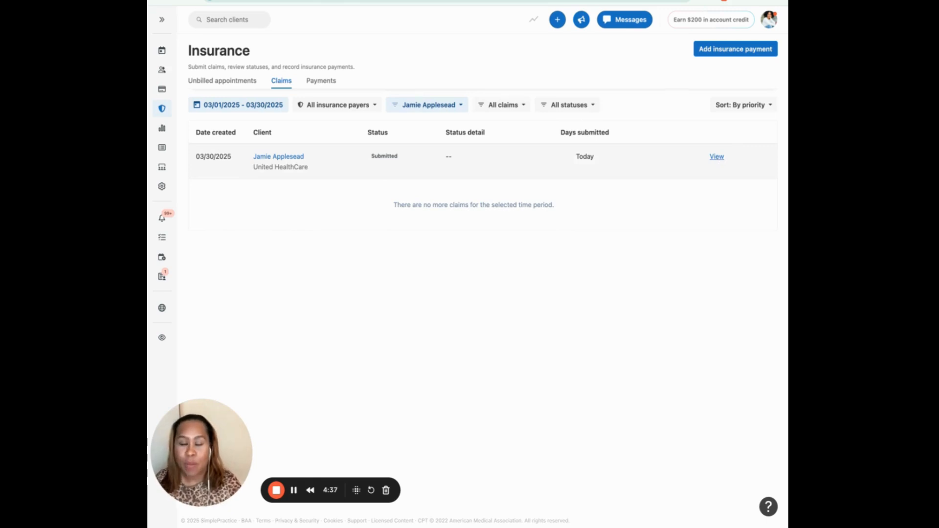
Open the client's submitted United HealthCare claim from the claims list and look through the form
{"action": "left_click", "coordinate": [716, 157]}
{"action": "scroll", "coordinate": [438, 218], "scroll_direction": "down", "scroll_amount": 5}
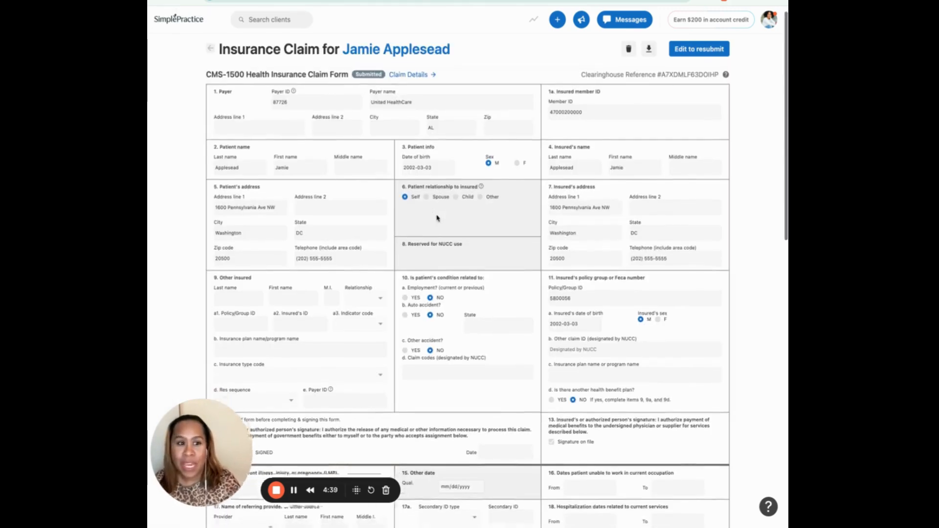
{"action": "scroll", "coordinate": [438, 218], "scroll_direction": "up", "scroll_amount": 5}
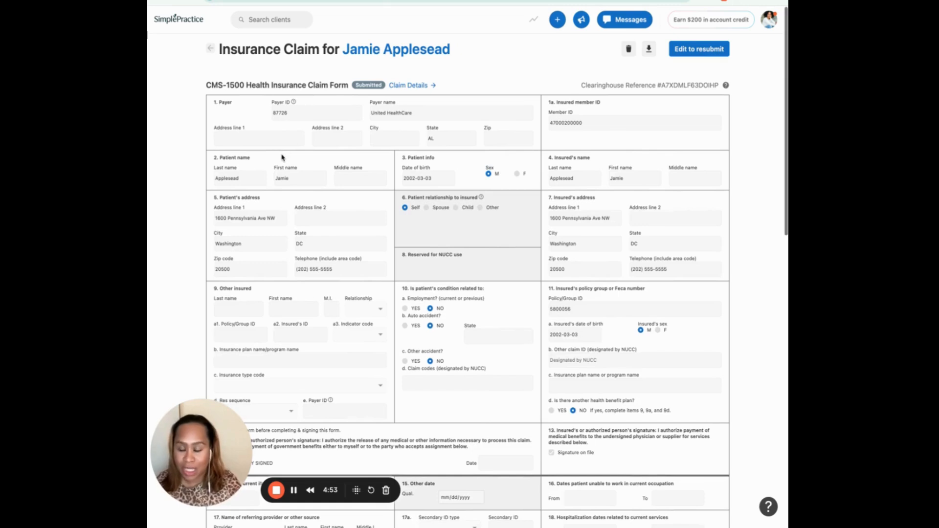
Return from the submitted claim to the claims list and examine each claim's status, status detail and days submitted
{"action": "scroll", "coordinate": [337, 372], "scroll_direction": "down", "scroll_amount": 1}
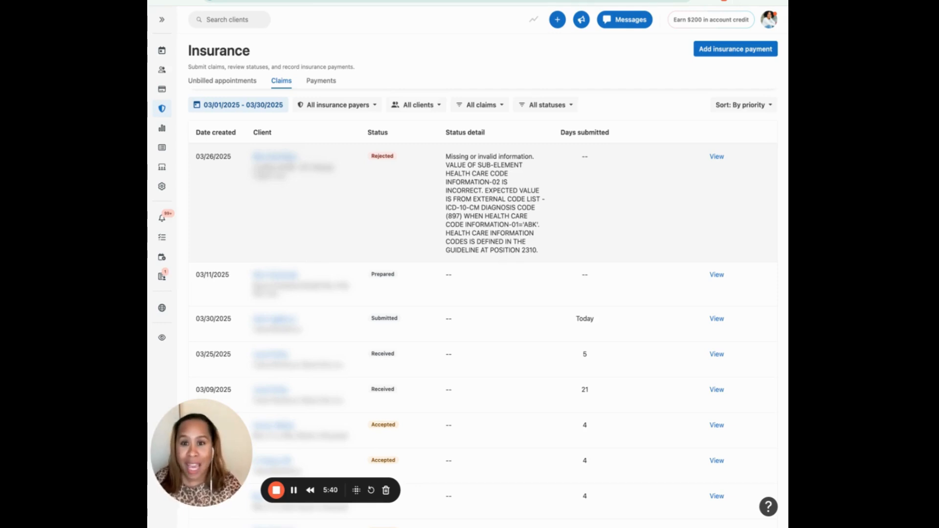
{"action": "scroll", "coordinate": [484, 294], "scroll_direction": "down", "scroll_amount": 3}
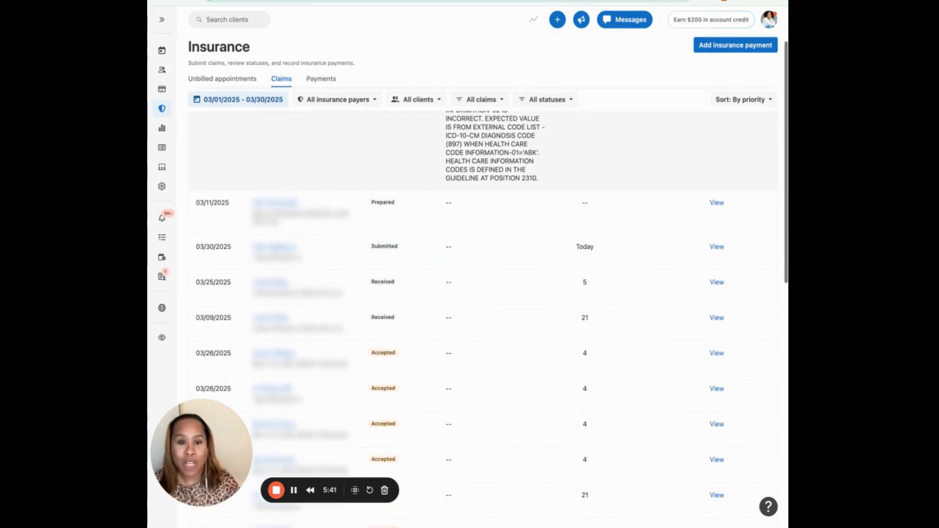
{"action": "scroll", "coordinate": [484, 293], "scroll_direction": "down", "scroll_amount": 1}
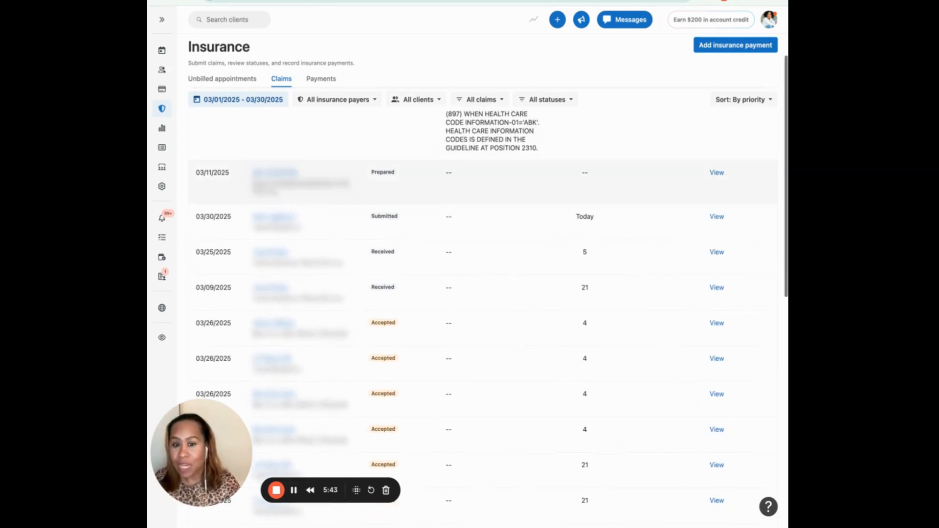
{"action": "scroll", "coordinate": [413, 182], "scroll_direction": "down", "scroll_amount": 1}
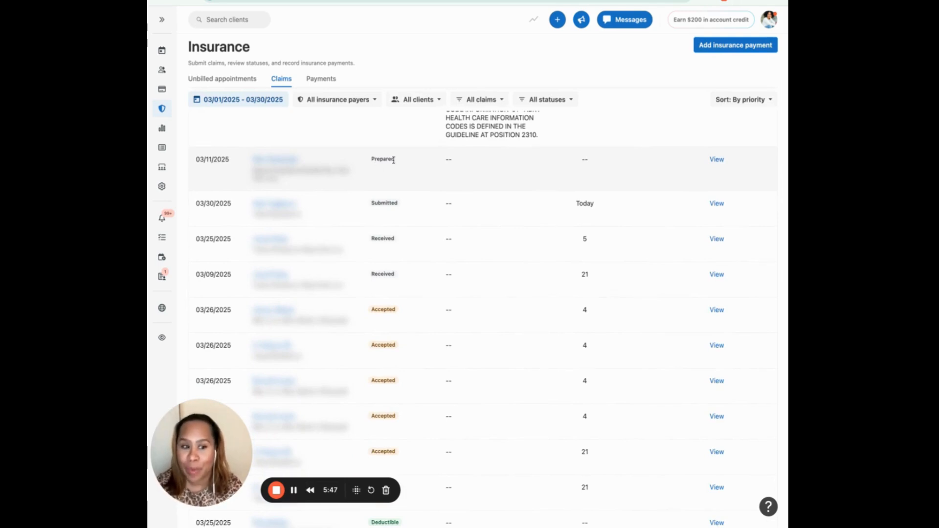
{"action": "scroll", "coordinate": [392, 171], "scroll_direction": "down", "scroll_amount": 1}
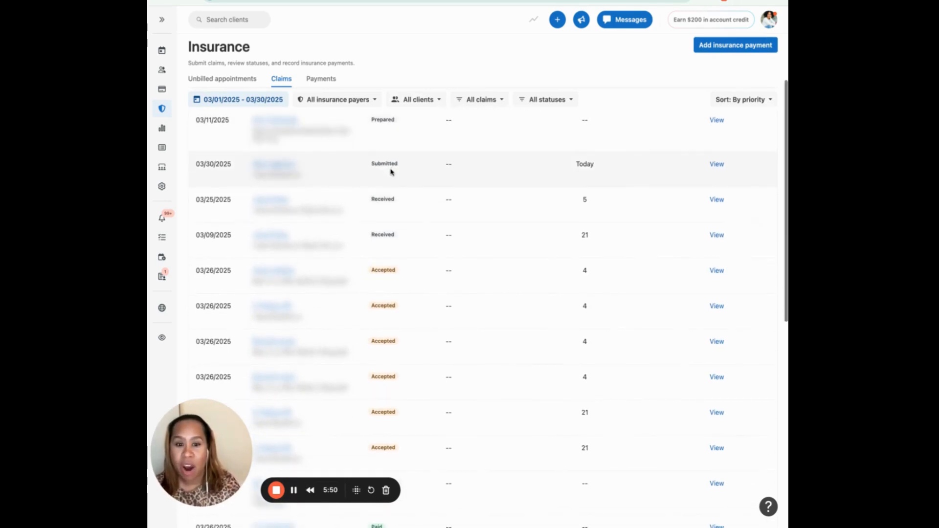
{"action": "scroll", "coordinate": [391, 171], "scroll_direction": "down", "scroll_amount": 1}
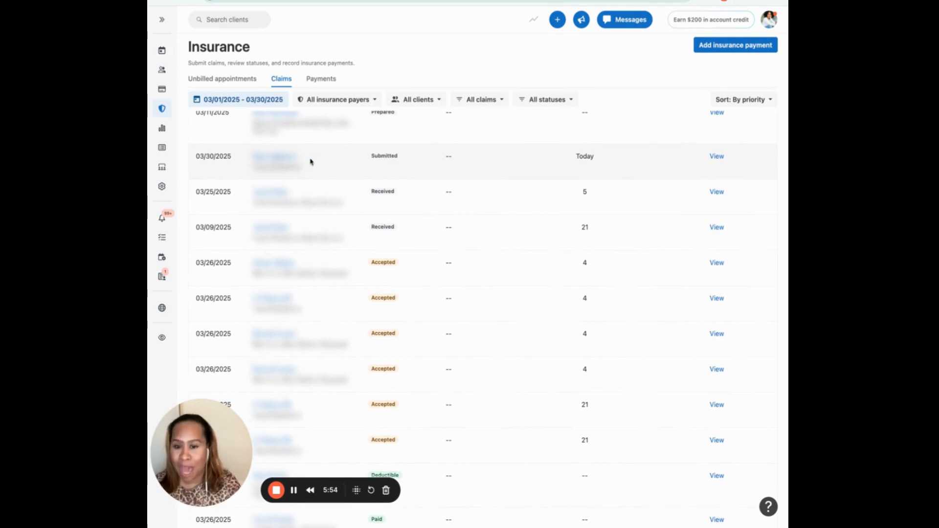
{"action": "scroll", "coordinate": [313, 166], "scroll_direction": "up", "scroll_amount": 1}
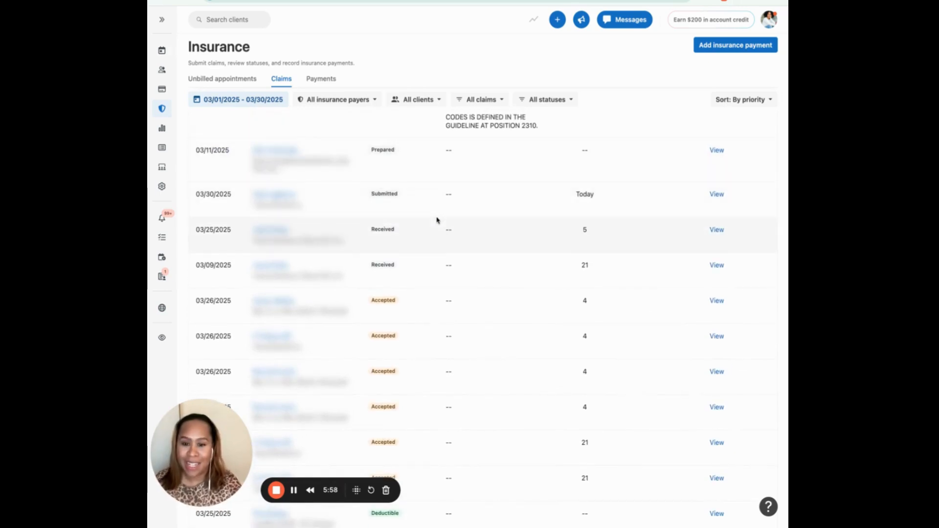
{"action": "scroll", "coordinate": [437, 220], "scroll_direction": "down", "scroll_amount": 1}
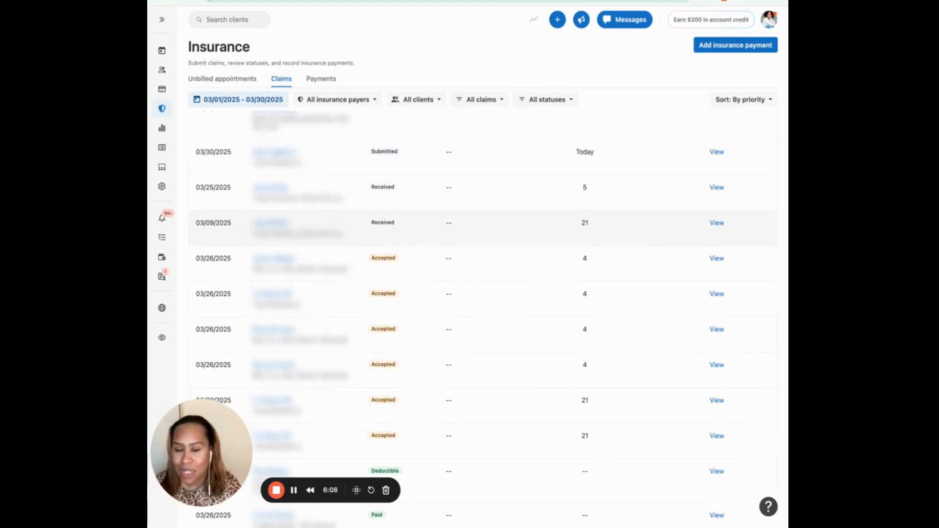
{"action": "scroll", "coordinate": [490, 210], "scroll_direction": "down", "scroll_amount": 2}
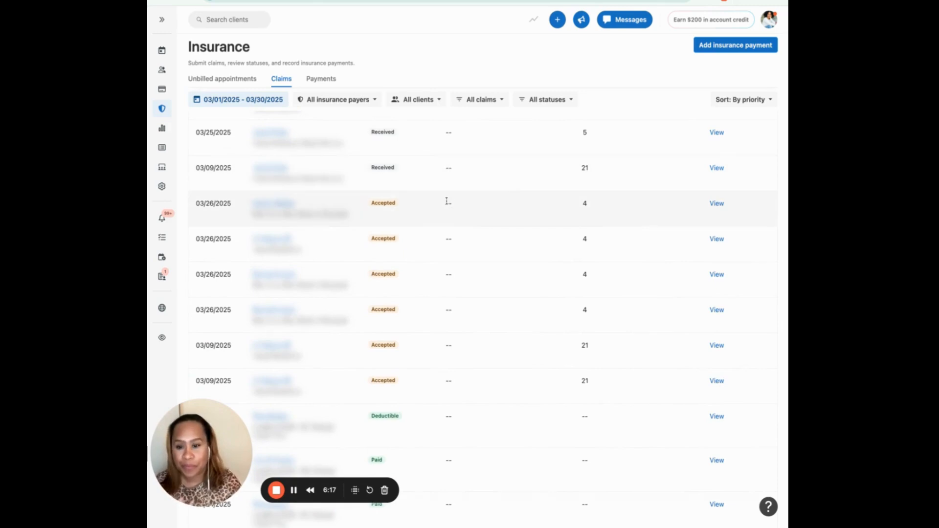
{"action": "scroll", "coordinate": [442, 205], "scroll_direction": "down", "scroll_amount": 1}
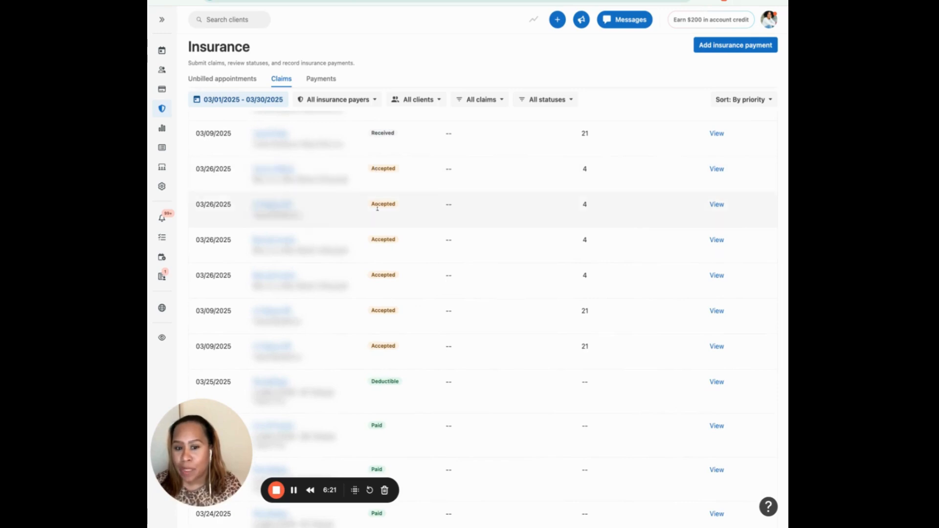
{"action": "scroll", "coordinate": [387, 332], "scroll_direction": "down", "scroll_amount": 4}
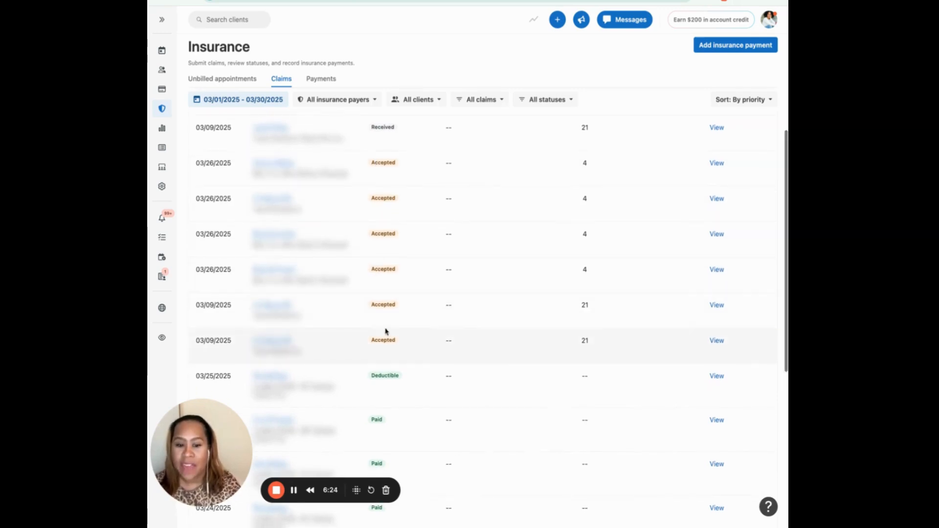
{"action": "scroll", "coordinate": [386, 331], "scroll_direction": "down", "scroll_amount": 1}
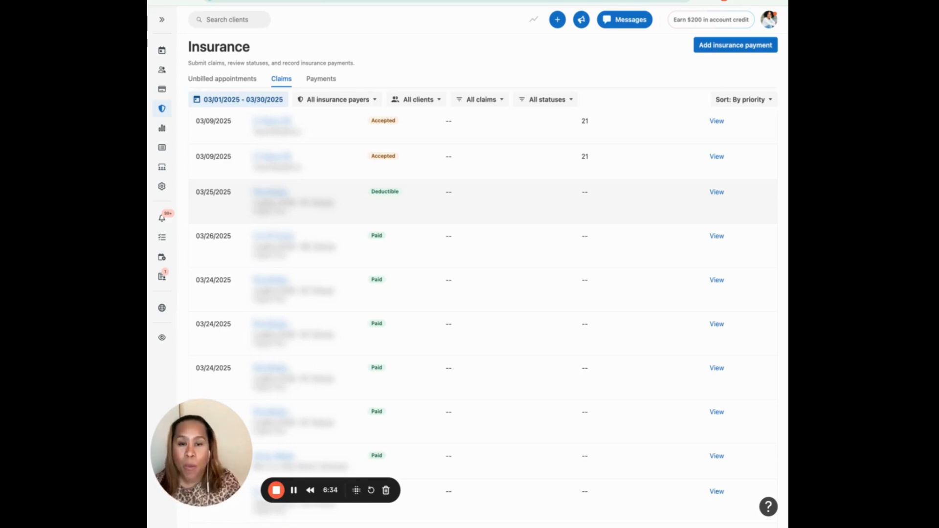
{"action": "scroll", "coordinate": [489, 318], "scroll_direction": "down", "scroll_amount": 1}
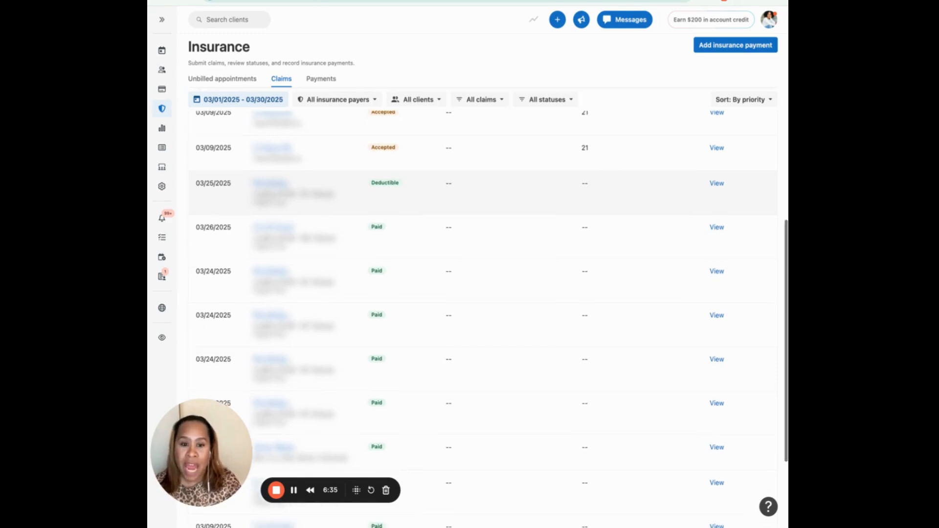
{"action": "scroll", "coordinate": [379, 220], "scroll_direction": "down", "scroll_amount": 2}
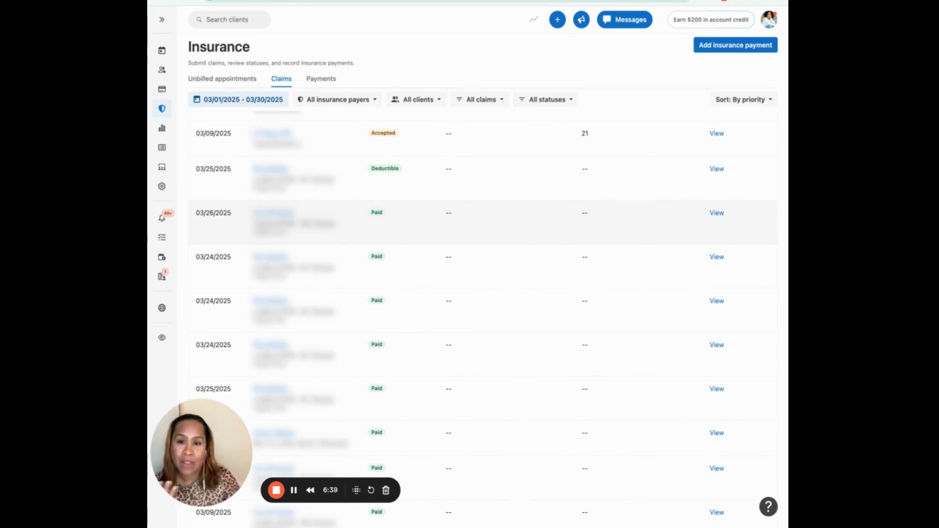
{"action": "scroll", "coordinate": [468, 318], "scroll_direction": "down", "scroll_amount": 8}
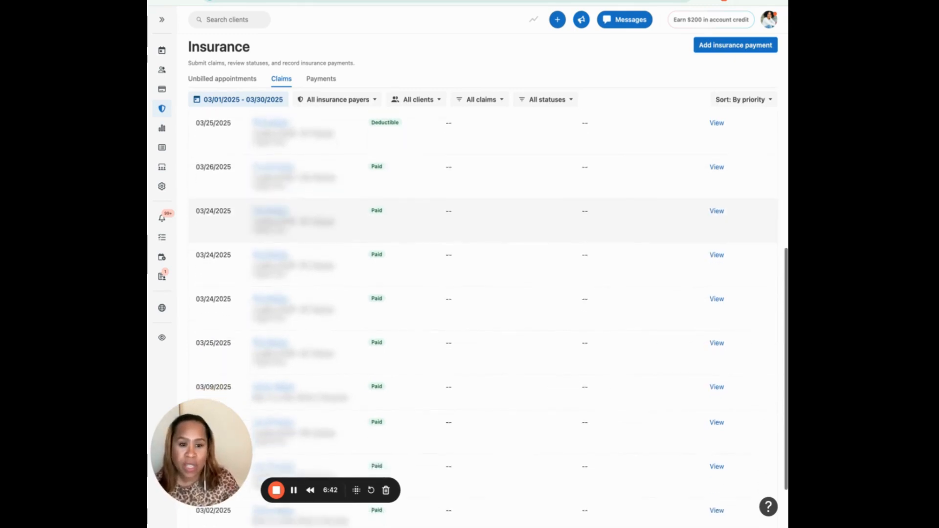
{"action": "scroll", "coordinate": [468, 318], "scroll_direction": "up", "scroll_amount": 15}
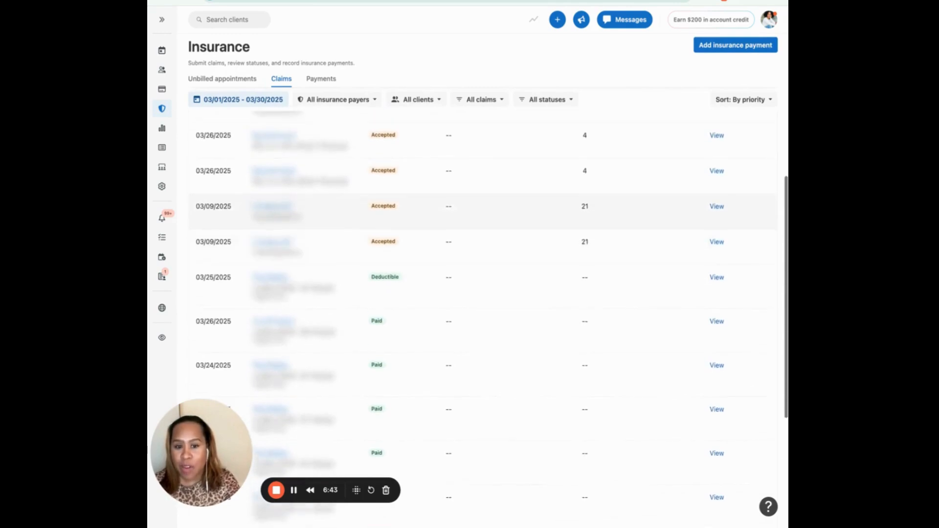
{"action": "scroll", "coordinate": [375, 205], "scroll_direction": "up", "scroll_amount": 3}
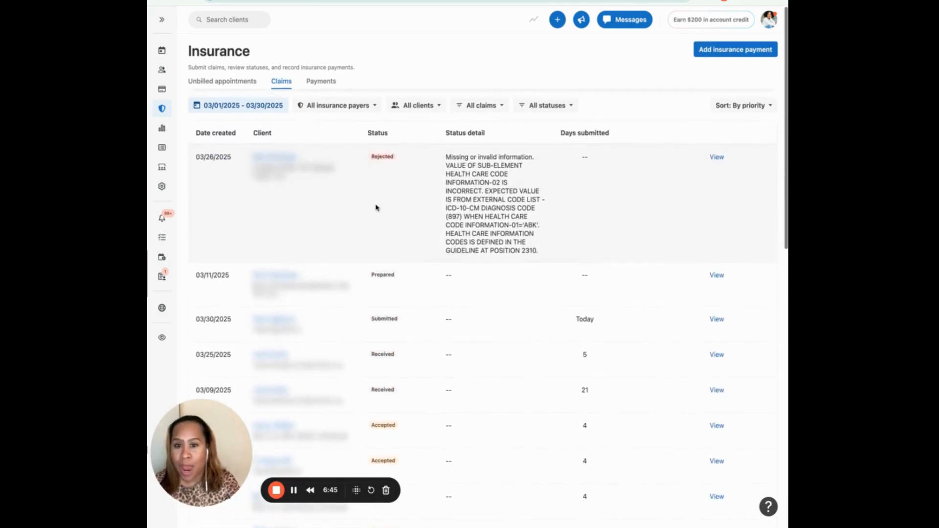
Open the date range filter of the claims list to view its preset and custom period options
{"action": "left_click", "coordinate": [249, 108]}
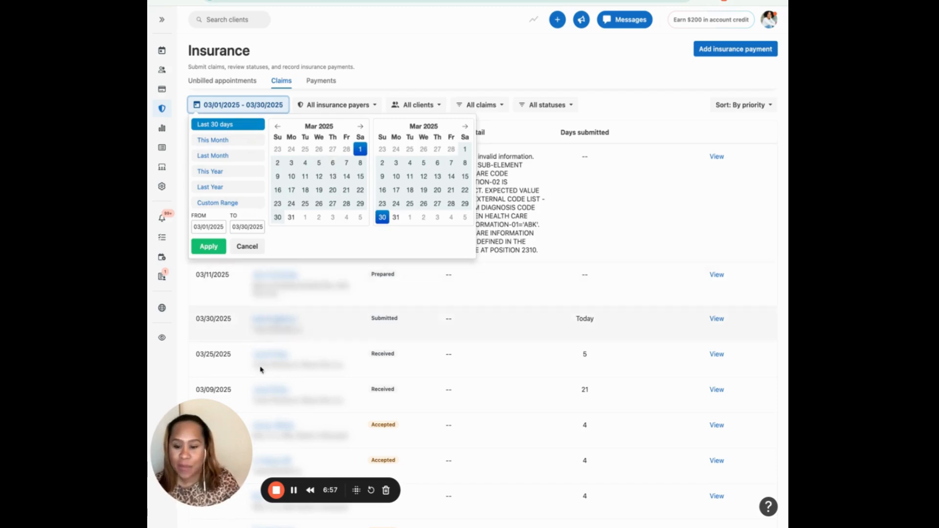
{"action": "left_click", "coordinate": [293, 490]}
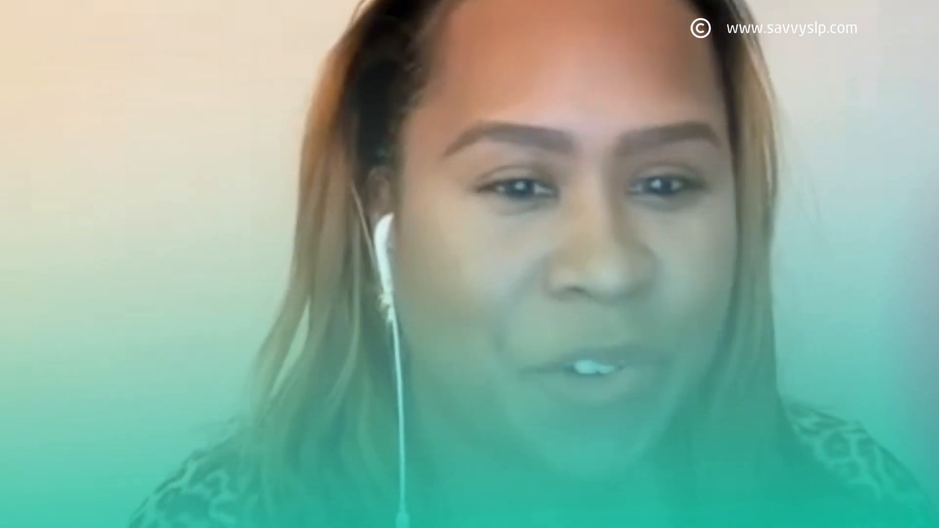